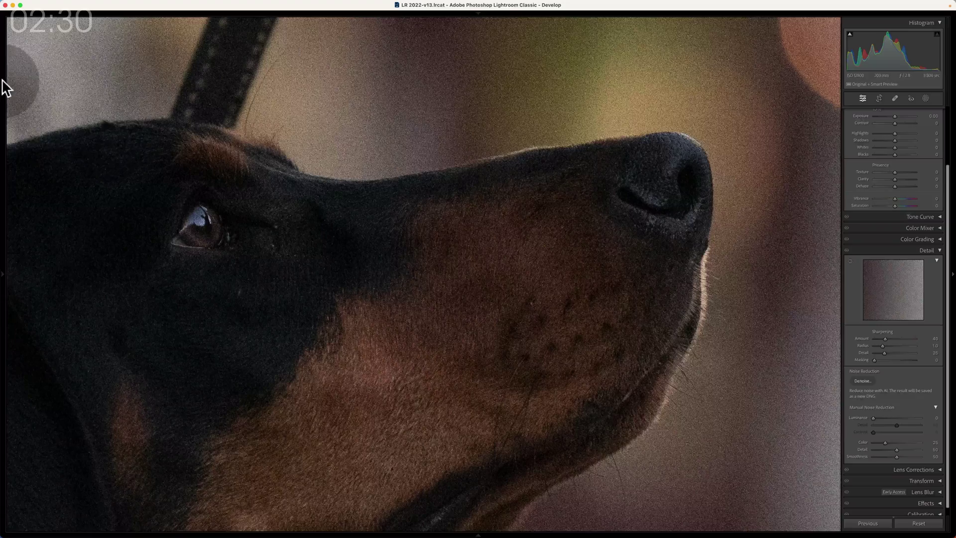
Fit the whole Doberman photo in view and raise Shadows to about +57.
mouse_move(5, 85)
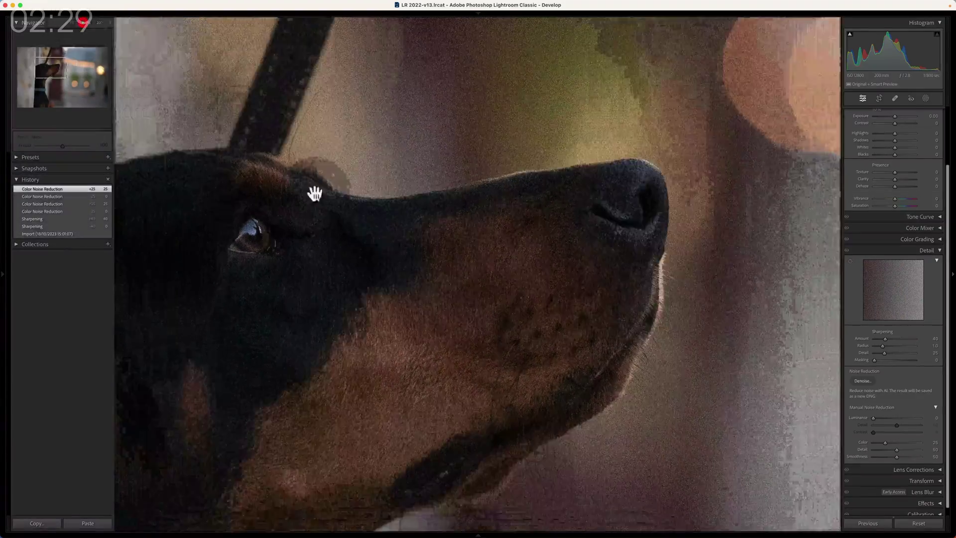
left_click(384, 328)
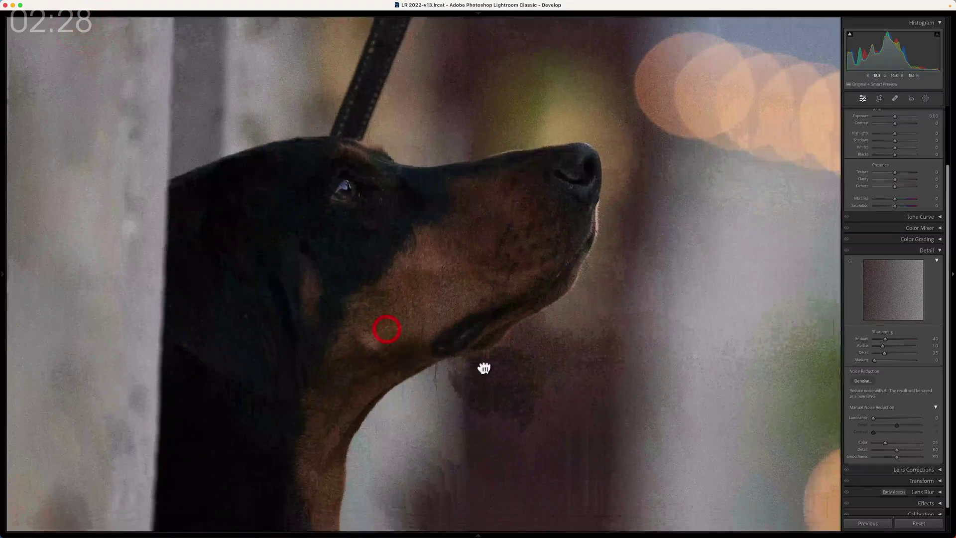
left_click(466, 354)
left_click_drag(736, 427, 784, 287)
left_click(779, 288)
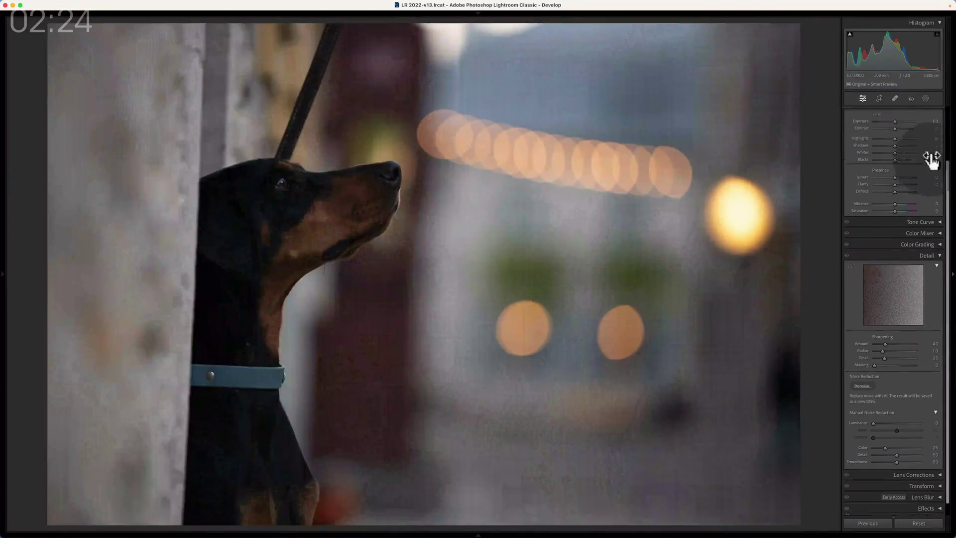
scroll(891, 174, "up", 2)
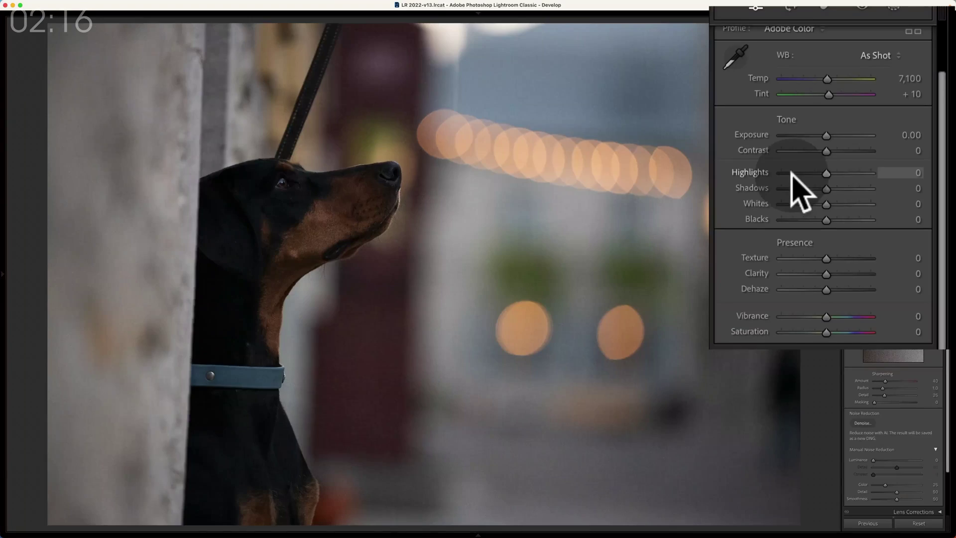
left_click_drag(826, 188, 849, 188)
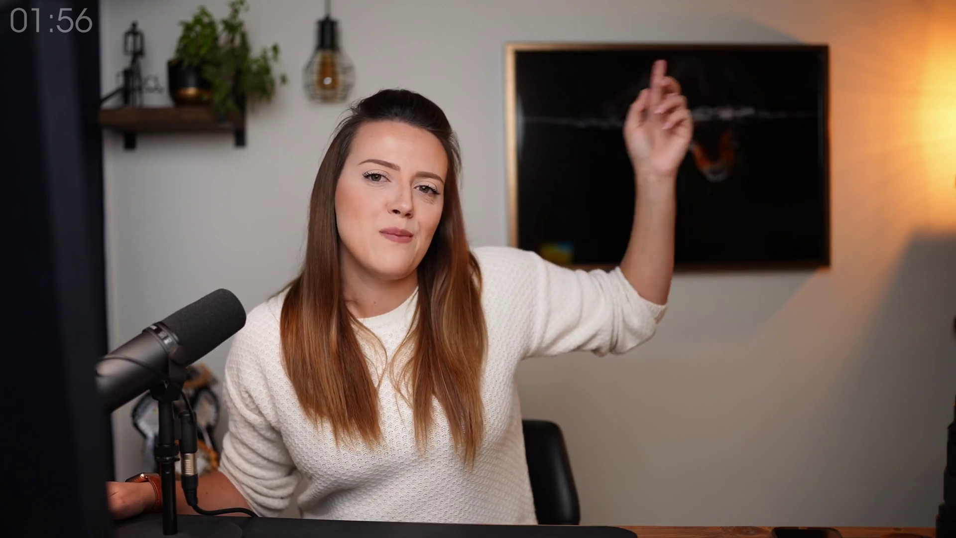
Preview the earlier Highlights history state, return to the latest Saturation state, and hide the left panel.
left_click(52, 241)
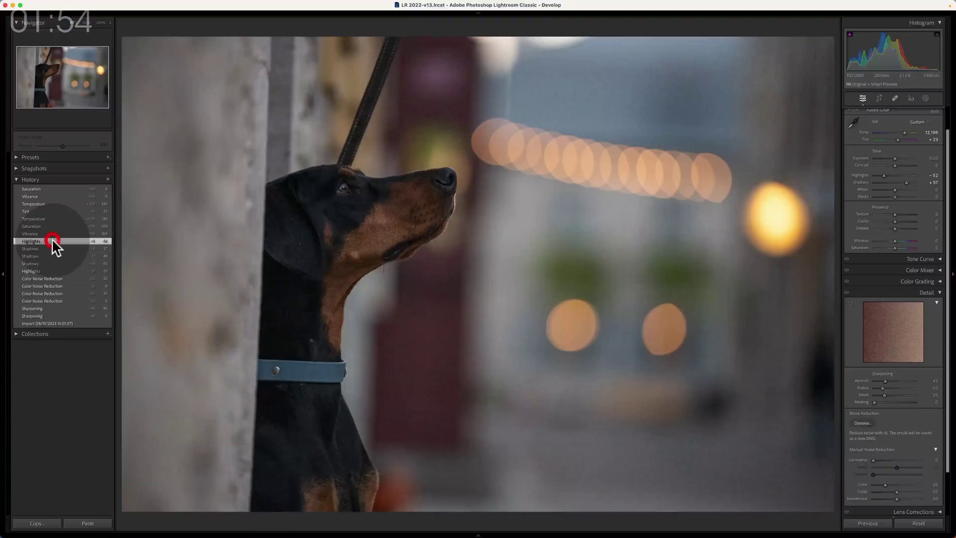
left_click(51, 187)
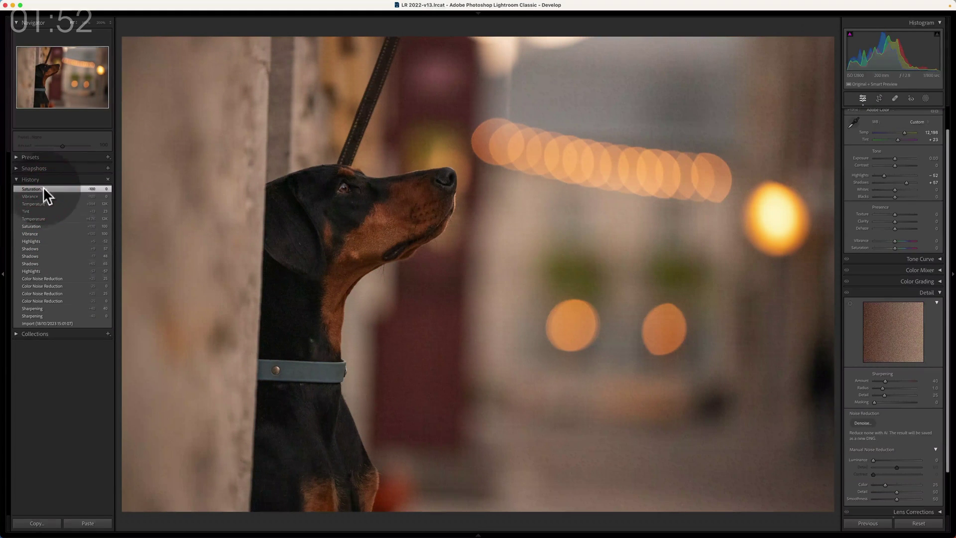
key("F7")
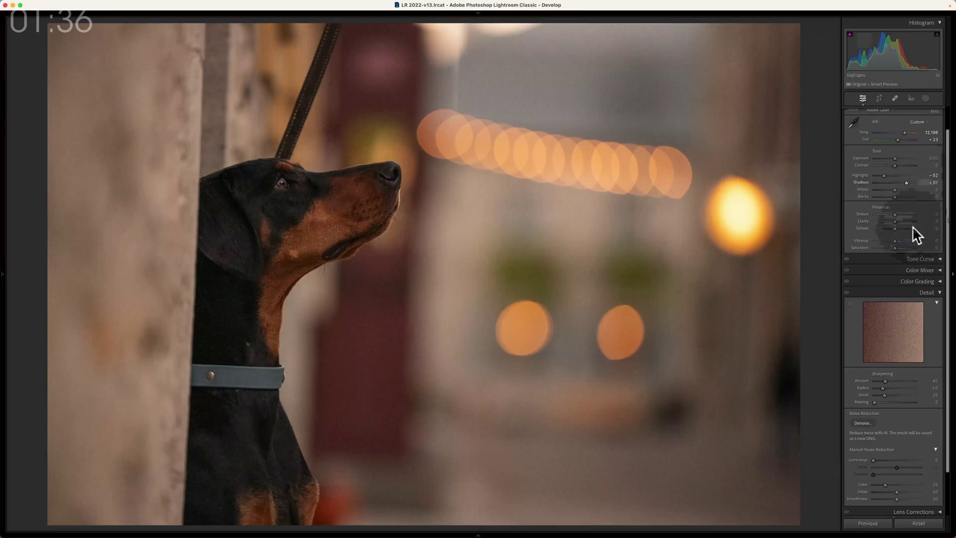
Collapse Manual Noise Reduction, aim the Detail preview at the dog's eye, and launch Denoise.
scroll(904, 288, "down", 2)
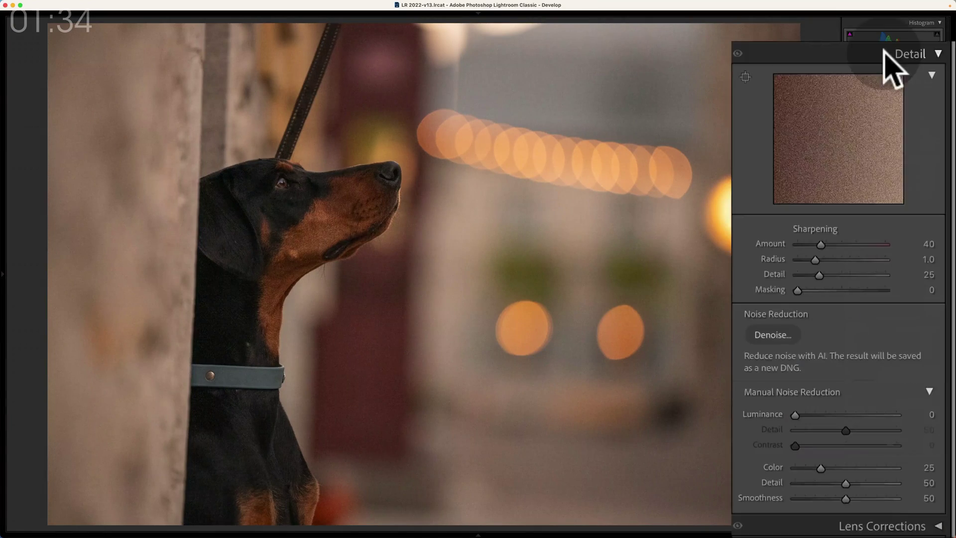
left_click(929, 385)
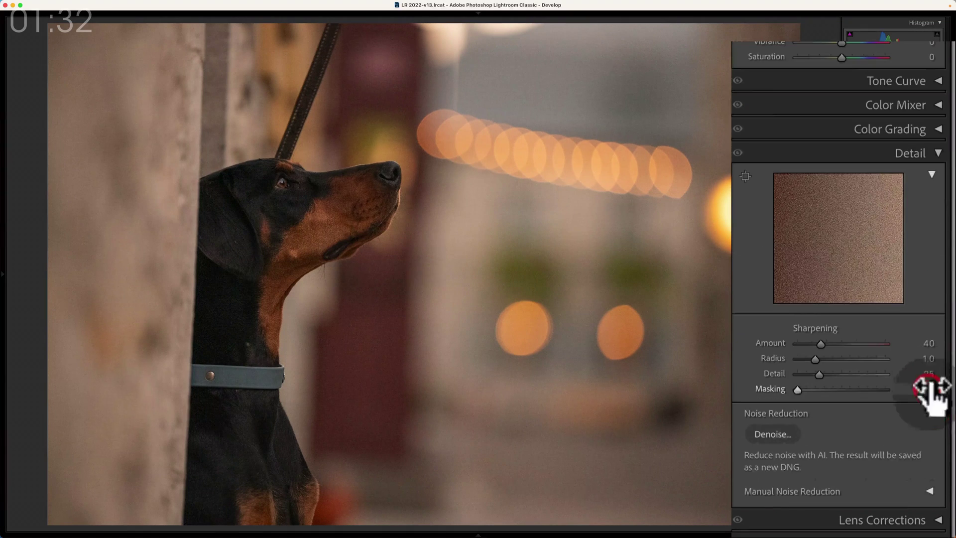
left_click(745, 176)
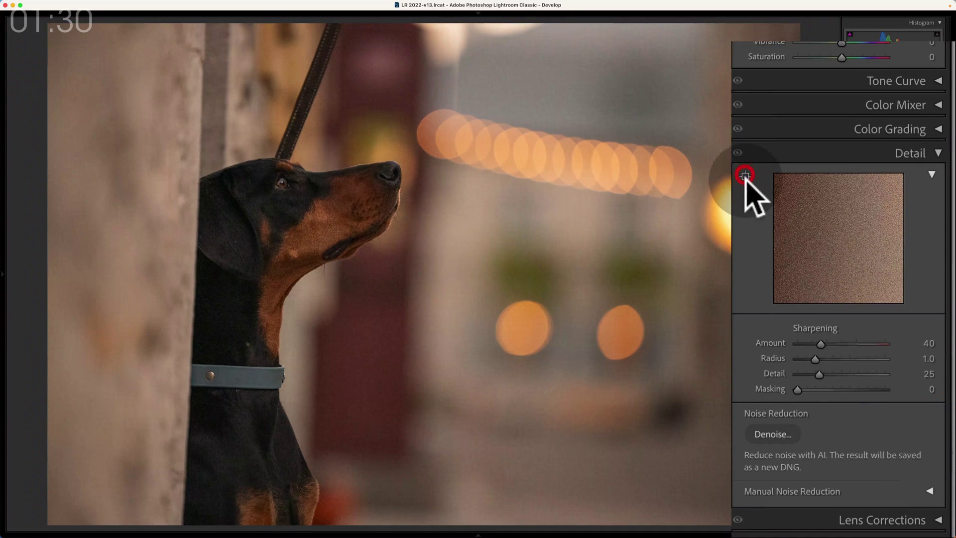
left_click(303, 190)
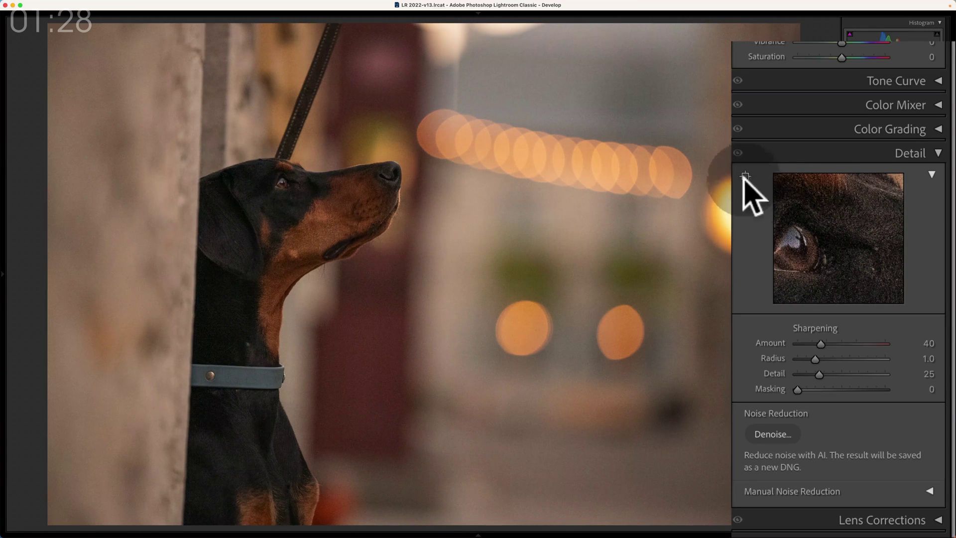
left_click_drag(828, 239, 860, 303)
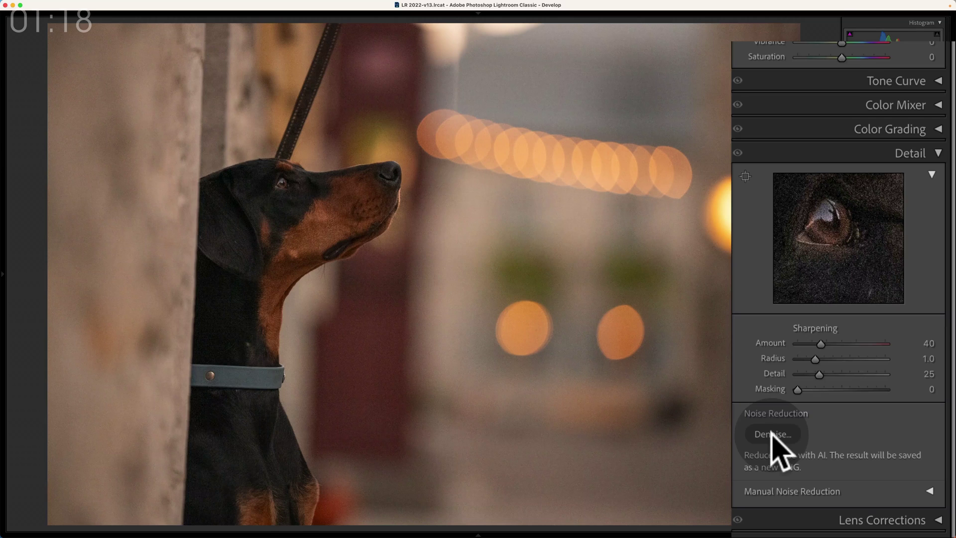
left_click(771, 432)
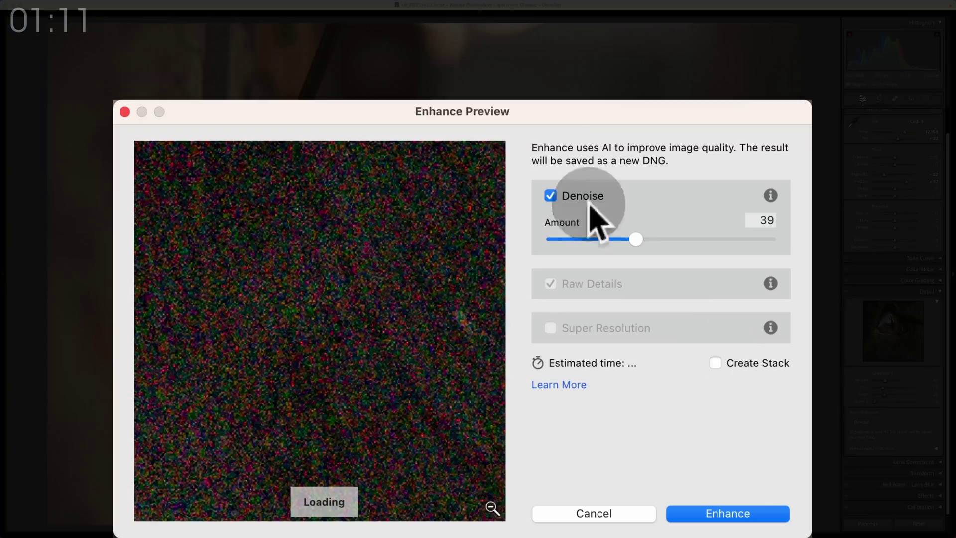
Move the Enhance Preview dialog up and to the right.
left_click_drag(497, 112, 626, 88)
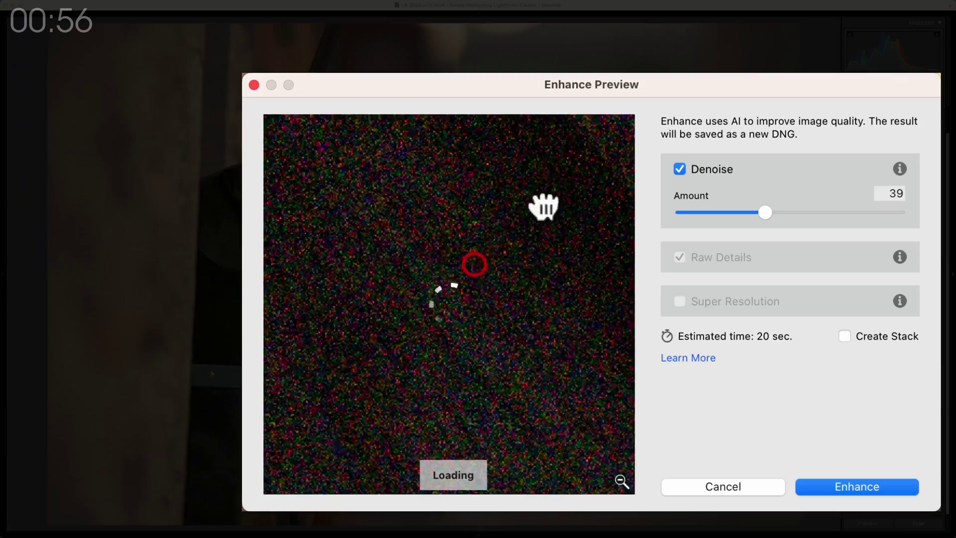
Toggle the eye close-up between enhanced and original, and set Denoise Amount to 51.
left_click(518, 239)
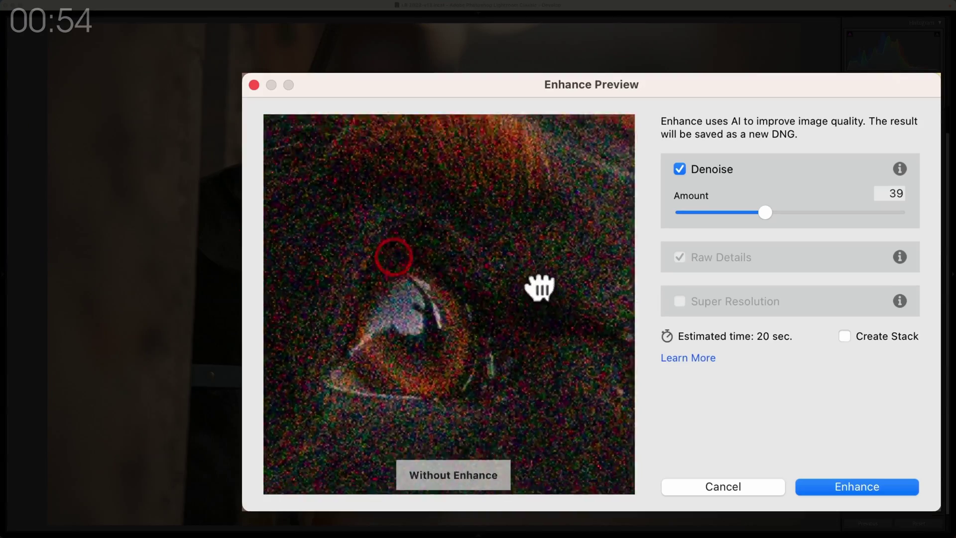
left_click(591, 324)
left_click(537, 371)
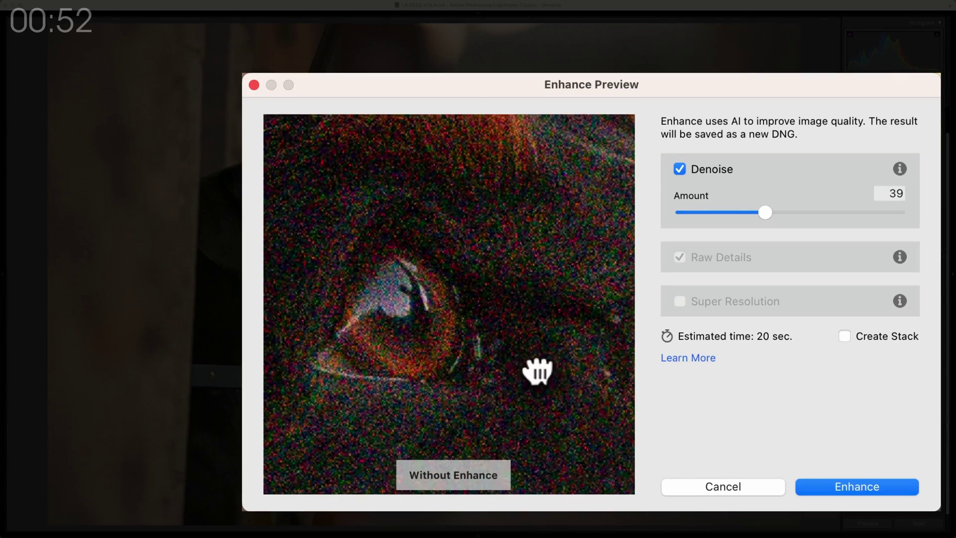
left_click(576, 393)
left_click(576, 395)
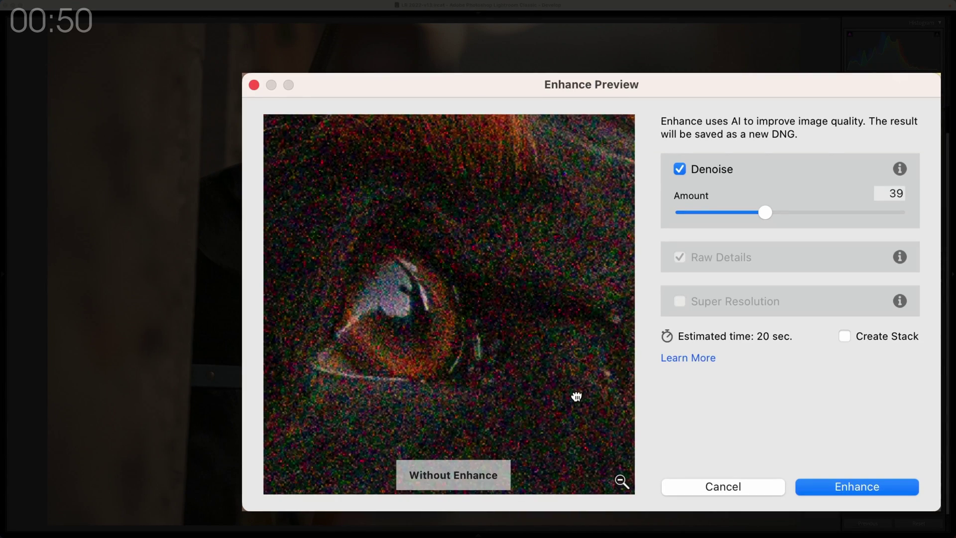
left_click(576, 395)
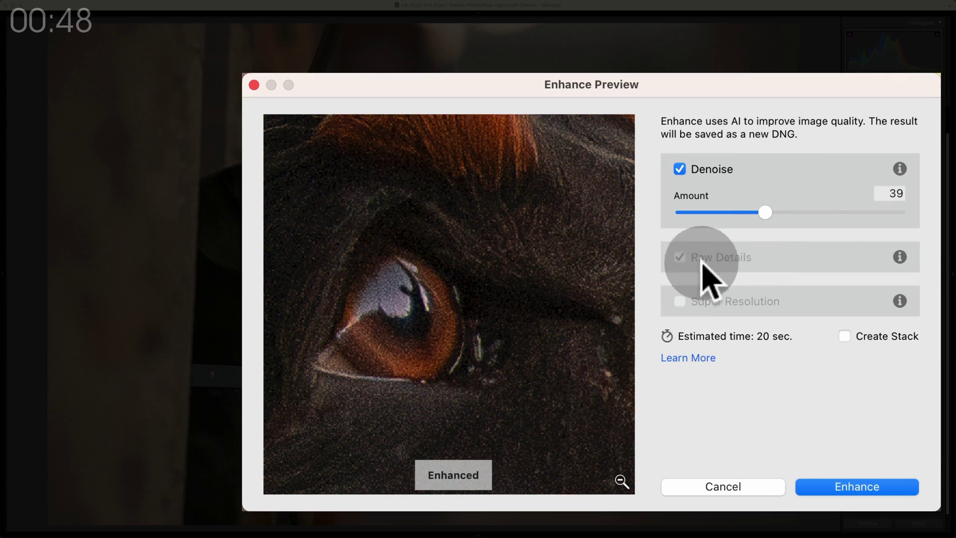
left_click(792, 211)
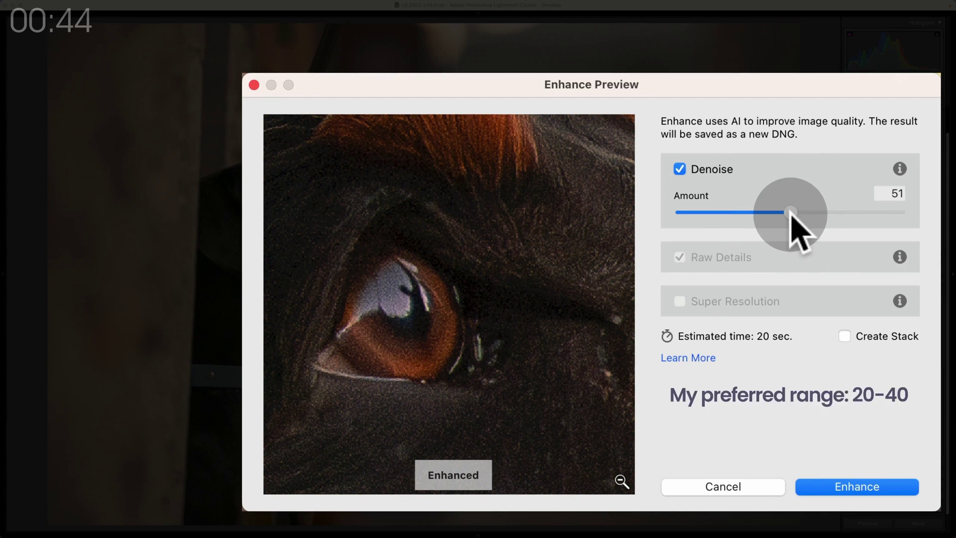
mouse_move(535, 286)
left_mouse_down()
mouse_move(522, 271)
mouse_move(548, 294)
left_mouse_up()
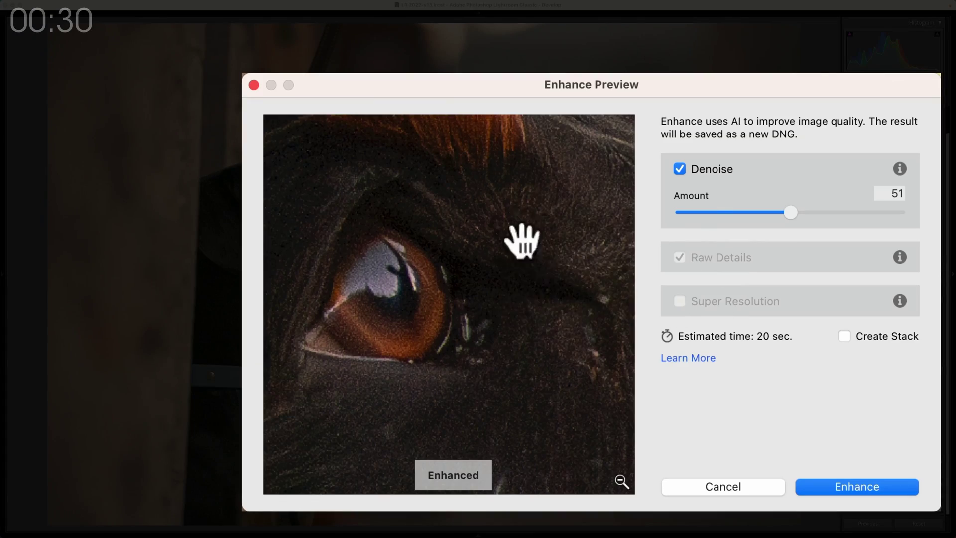
Compare fur and background patches against the noisy original, then apply Enhance at Amount 51.
left_click(528, 244)
left_click_drag(528, 244, 512, 299)
left_click_drag(542, 330, 331, 335)
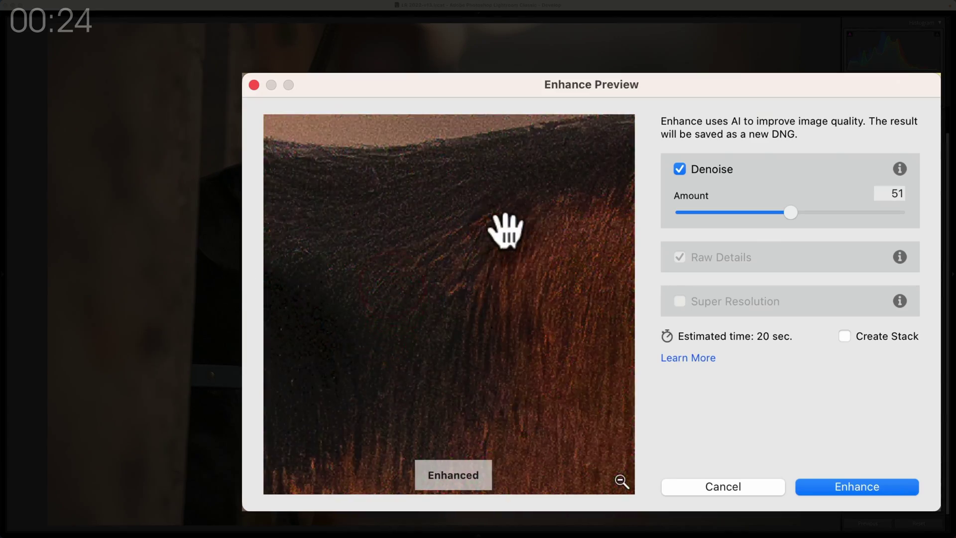
left_click_drag(515, 312, 515, 313)
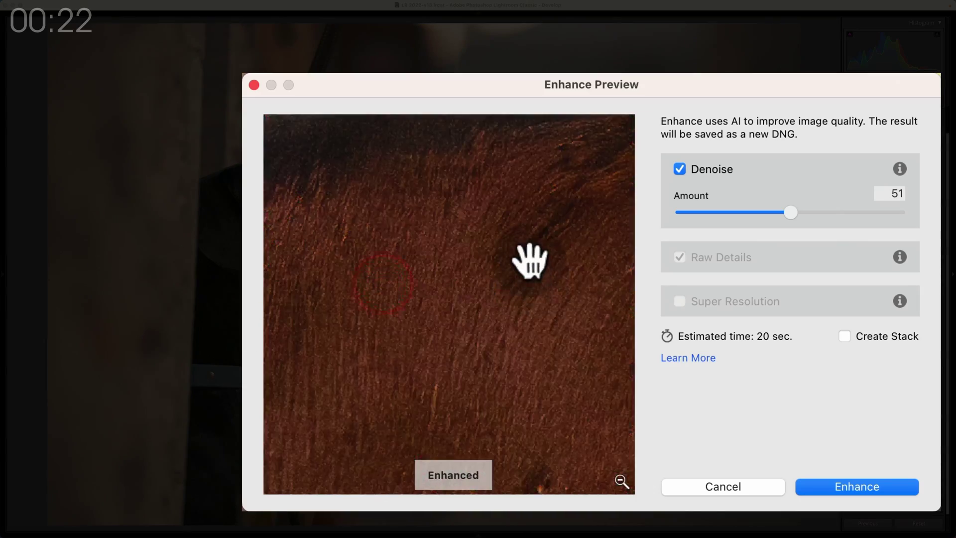
left_click_drag(529, 258, 412, 335)
left_click_drag(502, 321, 621, 156)
left_click_drag(342, 270, 612, 241)
left_click_drag(457, 167, 380, 324)
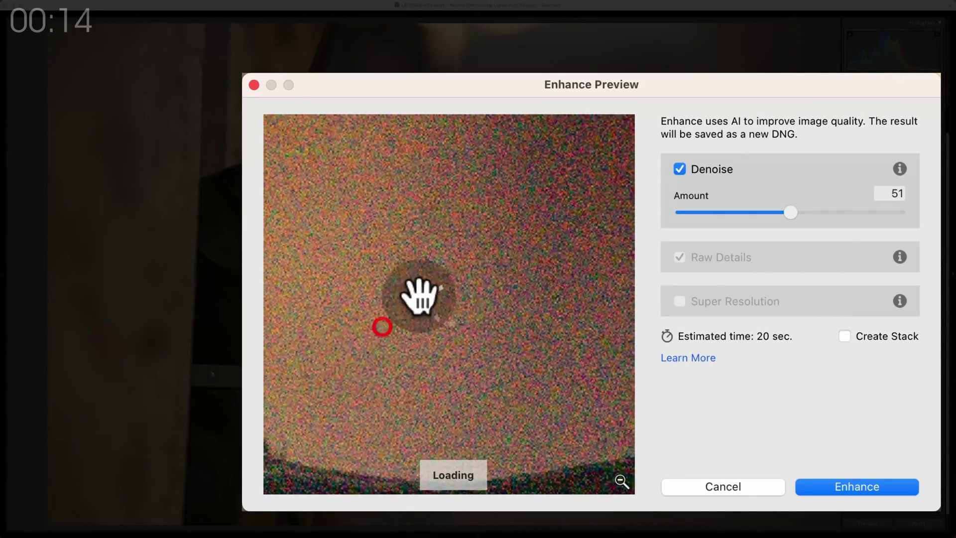
left_click_drag(472, 240, 415, 267)
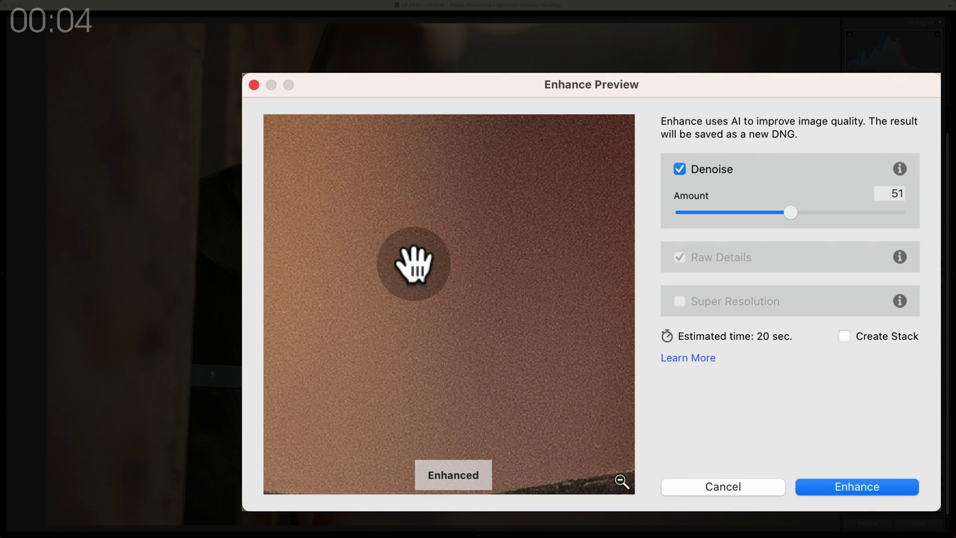
left_click(845, 485)
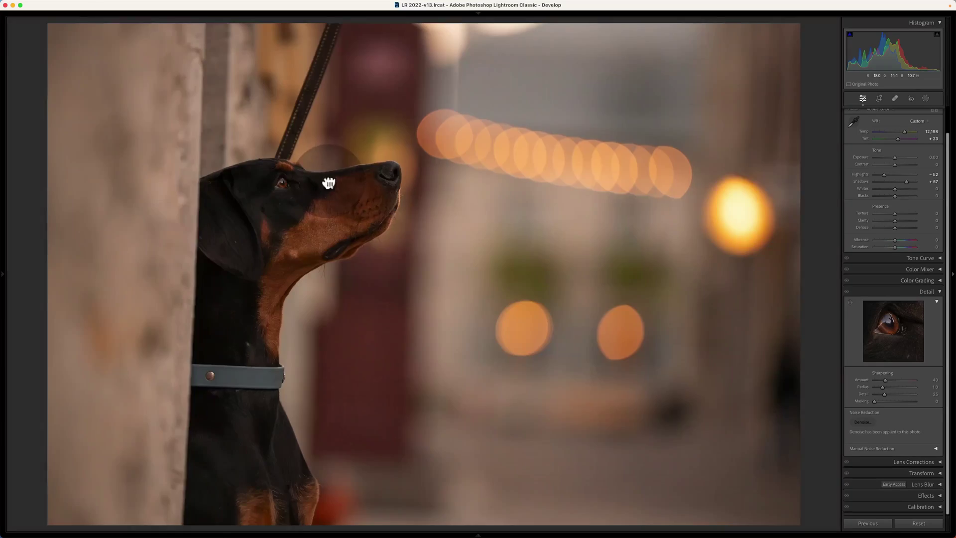
Zoom into the denoised eye and pan across the neck, collar and head.
left_click_drag(330, 183, 334, 351)
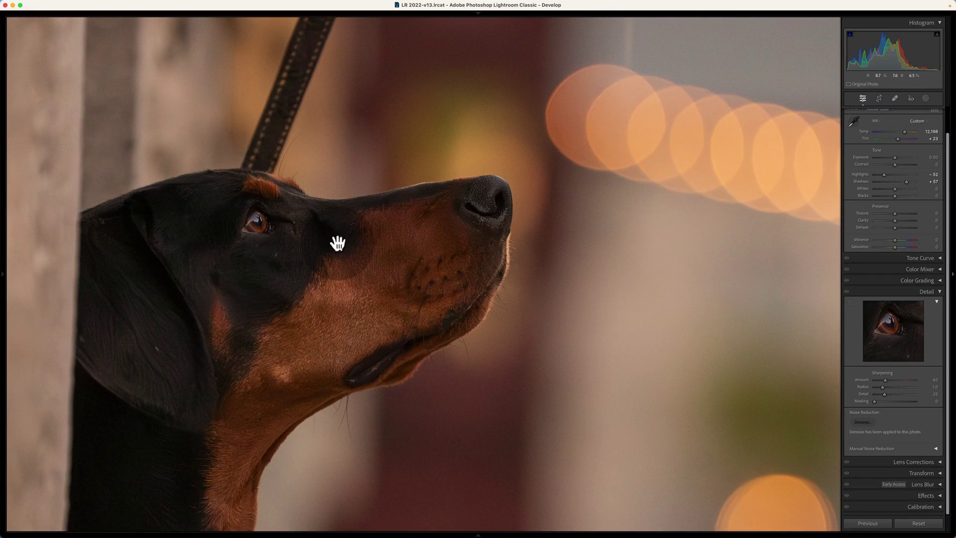
left_click_drag(296, 529, 326, 326)
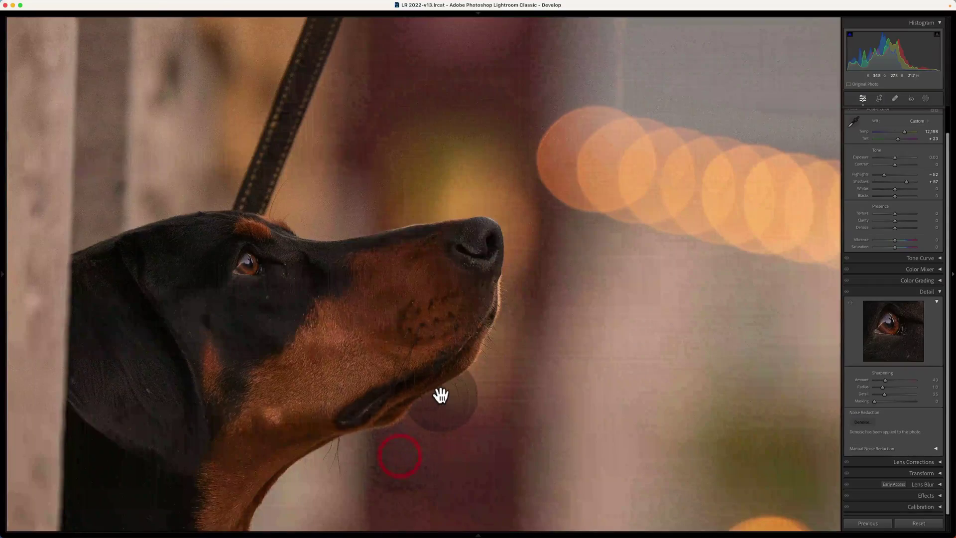
left_click_drag(369, 381, 504, 366)
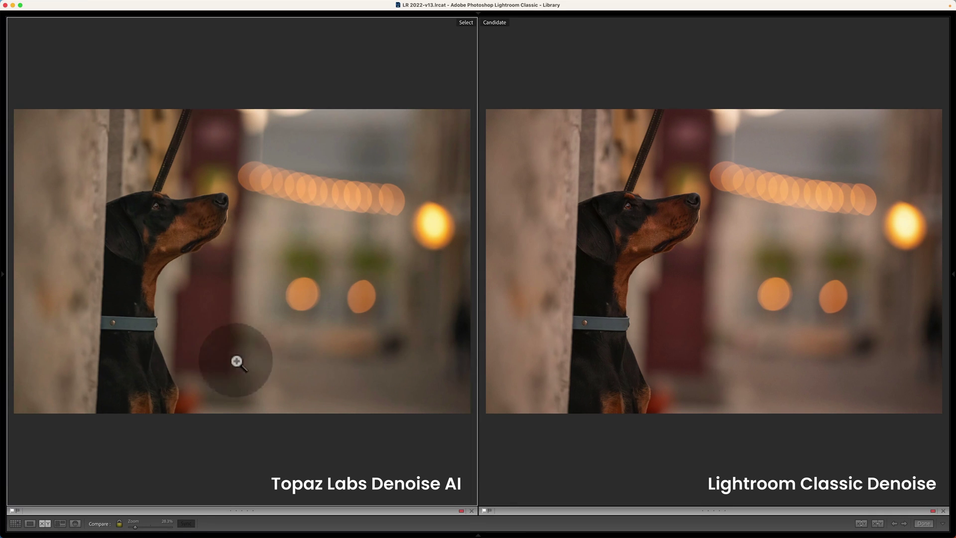
Zoom both denoised versions to 100% and pan to the Doberman's head.
left_click(195, 345)
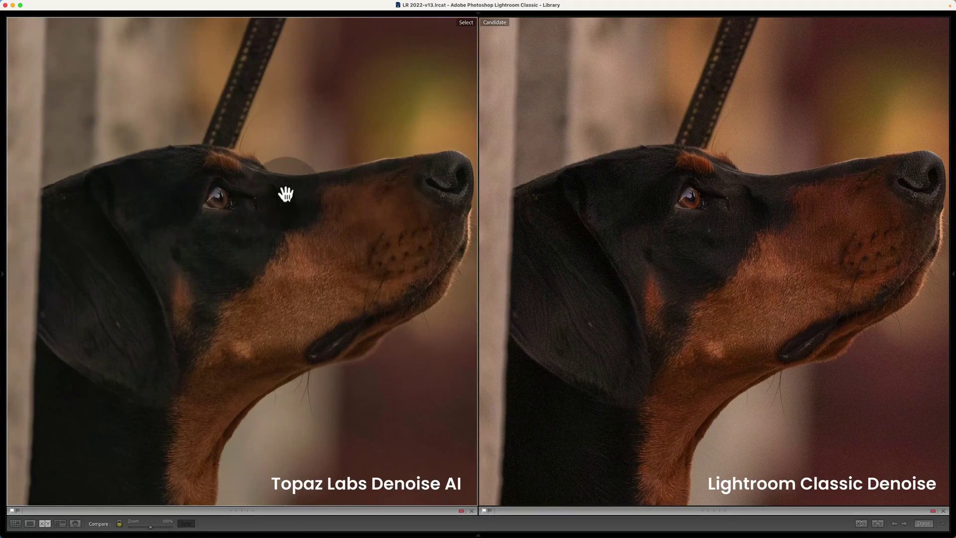
left_click_drag(214, 280, 234, 275)
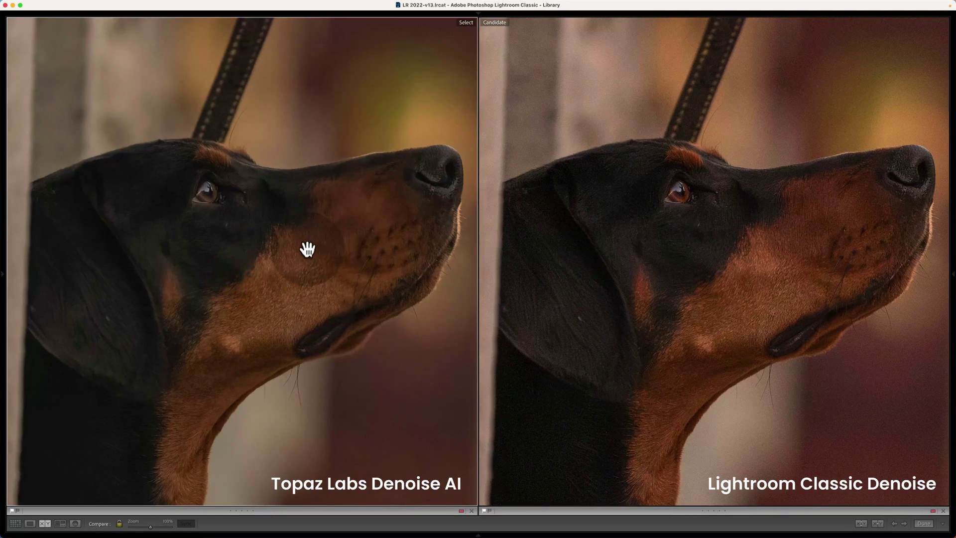